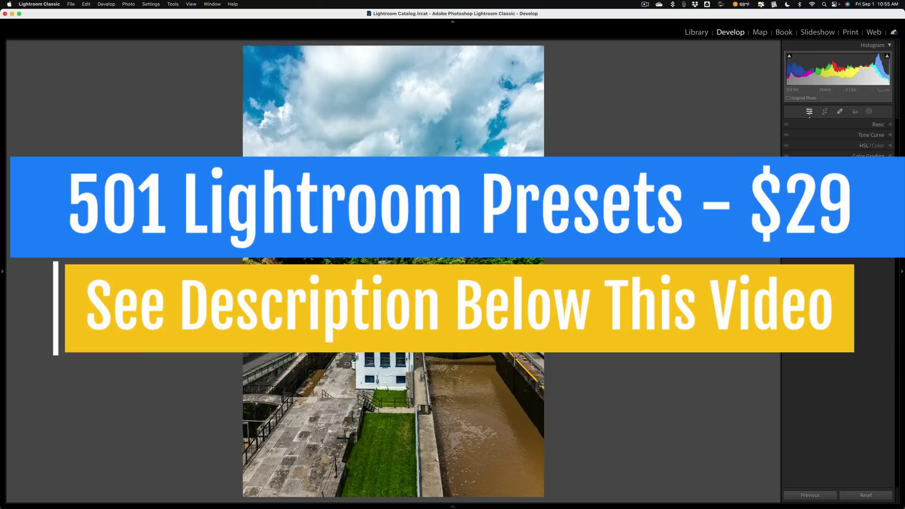
# Open the Masking panel in the Develop module for the canal lock photo
pyautogui.click(871, 111)
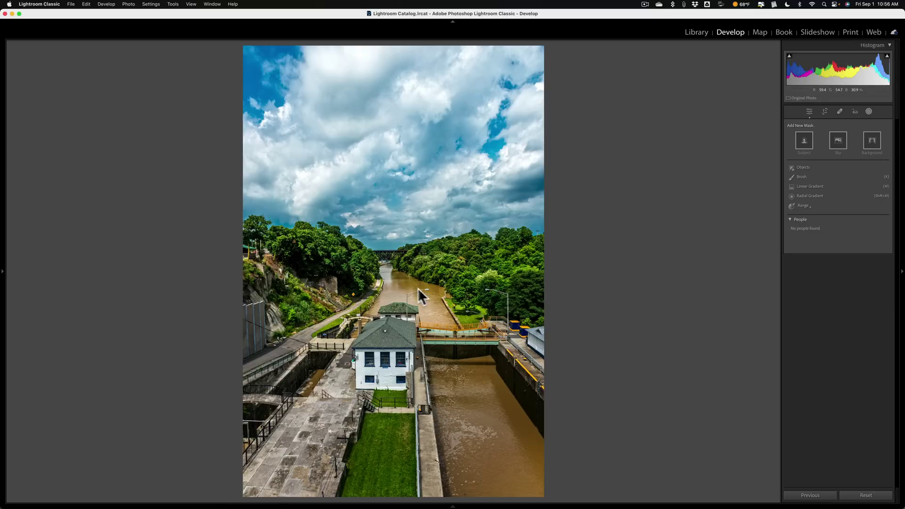
# Start a Select Objects mask in Brush Select mode with a brush size of 13
pyautogui.click(802, 167)
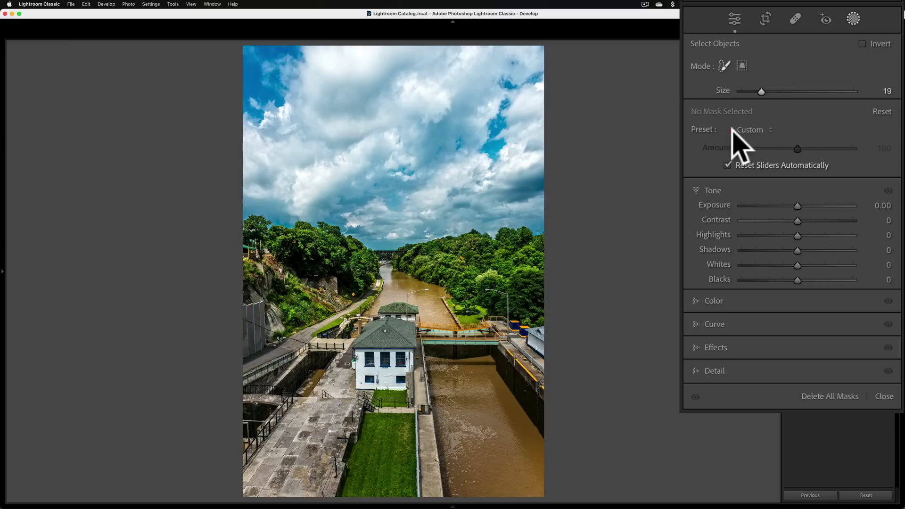
pyautogui.click(724, 67)
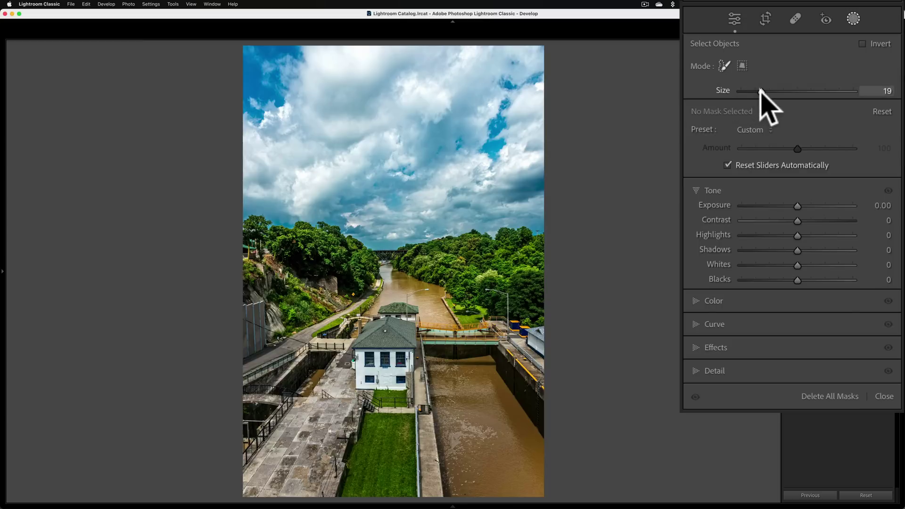
pyautogui.moveTo(760, 89)
pyautogui.mouseDown()
pyautogui.moveTo(782, 91)
pyautogui.moveTo(756, 90)
pyautogui.moveTo(767, 91)
pyautogui.mouseUp()
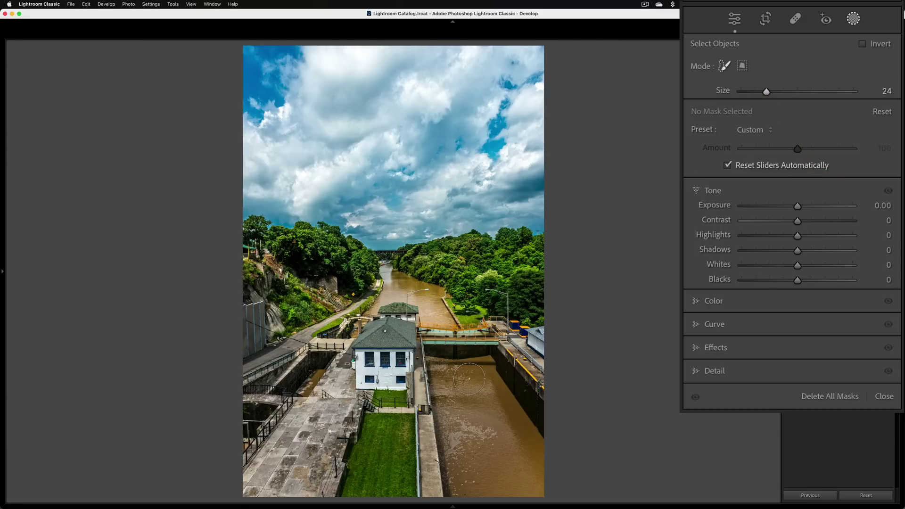
pyautogui.press('[')
pyautogui.press('[')
pyautogui.press('[')
pyautogui.press('[')
pyautogui.press('[')
pyautogui.press('[')
pyautogui.press('[')
pyautogui.press('[')
pyautogui.press('[')
pyautogui.press('[')
pyautogui.press('[')
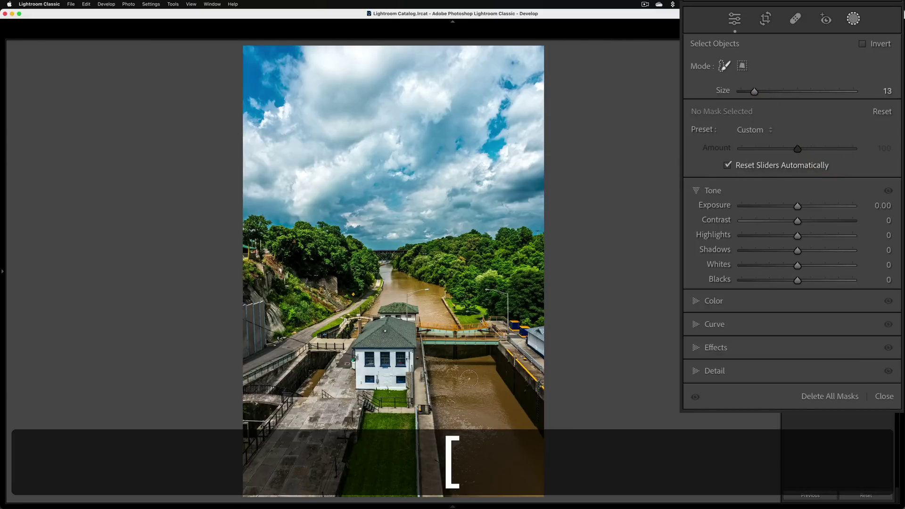
pyautogui.press(']')
pyautogui.press('[')
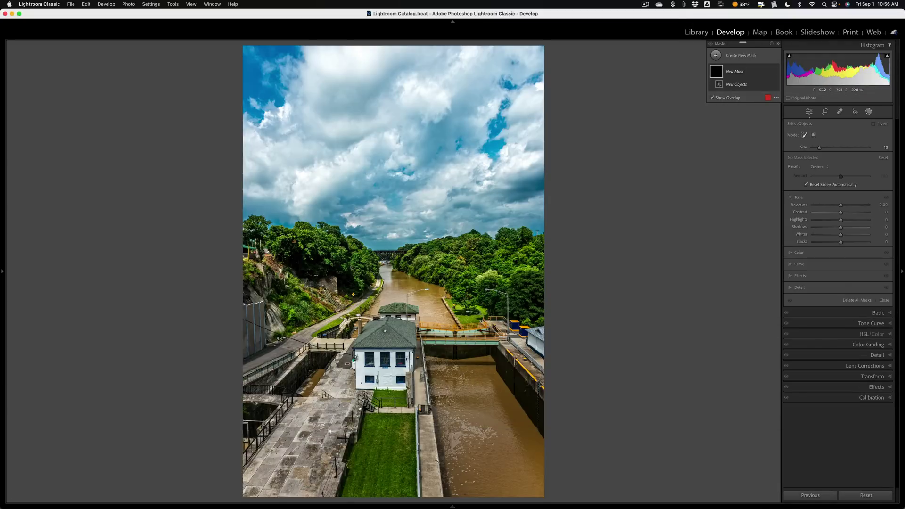
# Paint over the lower lock chamber water to create Mask 1 with Object 1
pyautogui.click(449, 492)
pyautogui.moveTo(449, 492)
pyautogui.mouseDown()
pyautogui.moveTo(432, 362)
pyautogui.moveTo(488, 362)
pyautogui.moveTo(548, 454)
pyautogui.moveTo(537, 494)
pyautogui.moveTo(452, 496)
pyautogui.moveTo(479, 364)
pyautogui.mouseUp()
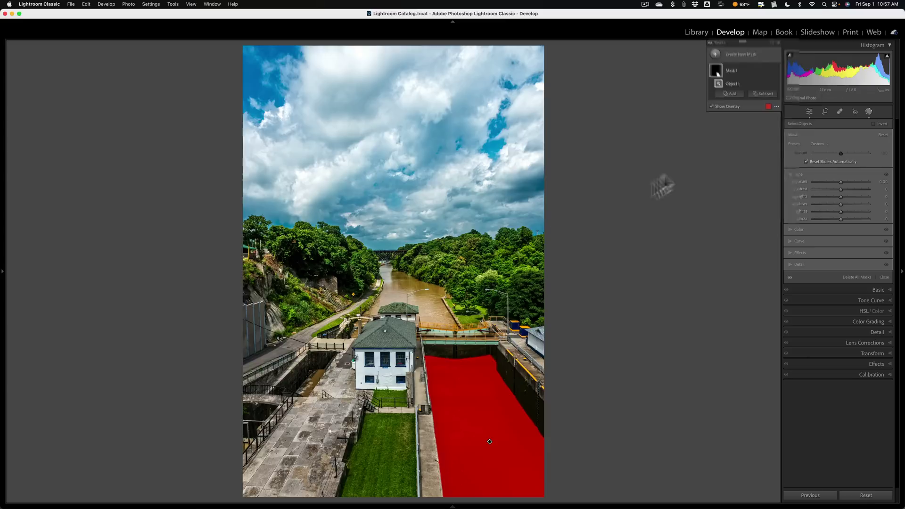
# Add the upstream canal water to Mask 1 as Object 2 using a size-6 brush
pyautogui.click(731, 93)
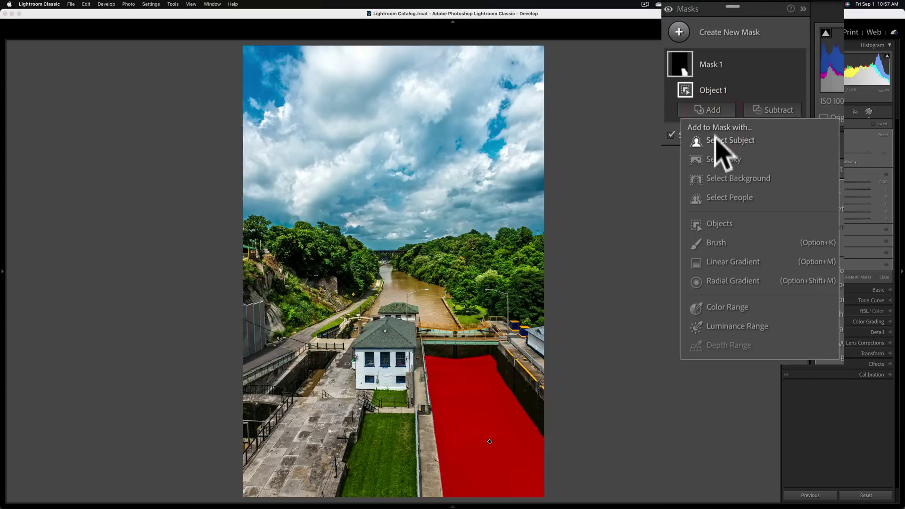
pyautogui.click(714, 226)
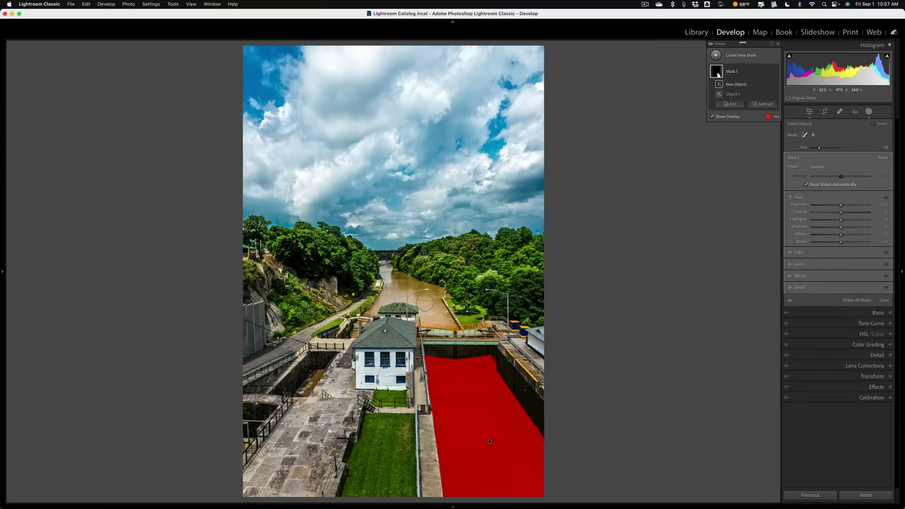
pyautogui.press('[')
pyautogui.press('[')
pyautogui.press('[')
pyautogui.press('[')
pyautogui.press('[')
pyautogui.press('[')
pyautogui.press('[')
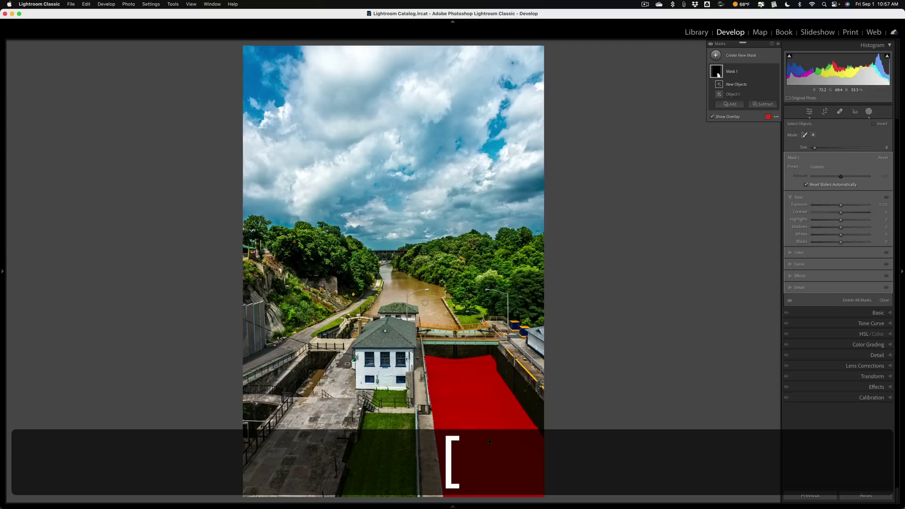
pyautogui.moveTo(459, 330)
pyautogui.mouseDown()
pyautogui.moveTo(439, 300)
pyautogui.moveTo(443, 289)
pyautogui.moveTo(382, 260)
pyautogui.moveTo(381, 292)
pyautogui.moveTo(367, 315)
pyautogui.moveTo(375, 304)
pyautogui.moveTo(402, 303)
pyautogui.moveTo(416, 307)
pyautogui.moveTo(417, 320)
pyautogui.moveTo(450, 325)
pyautogui.moveTo(384, 267)
pyautogui.mouseUp()
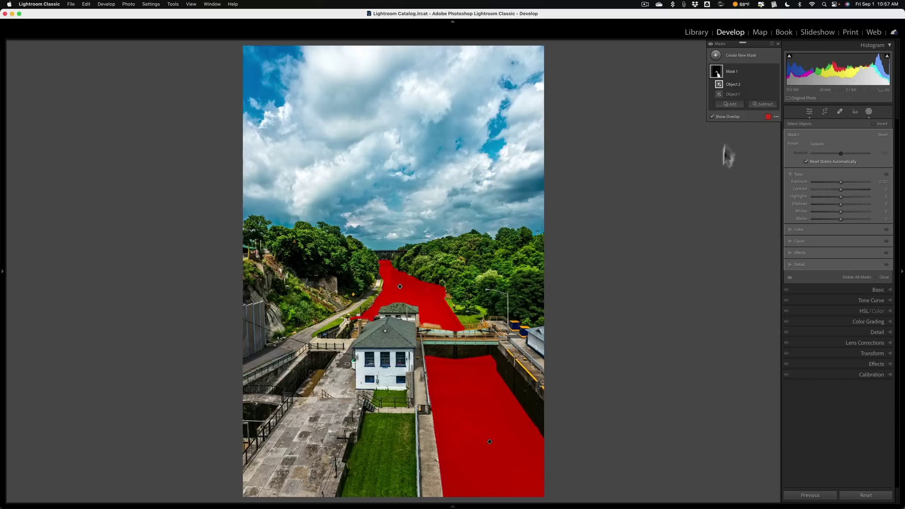
# Add the left lock pool and the water beside the house's left roof as Objects 3 and 4
pyautogui.click(736, 104)
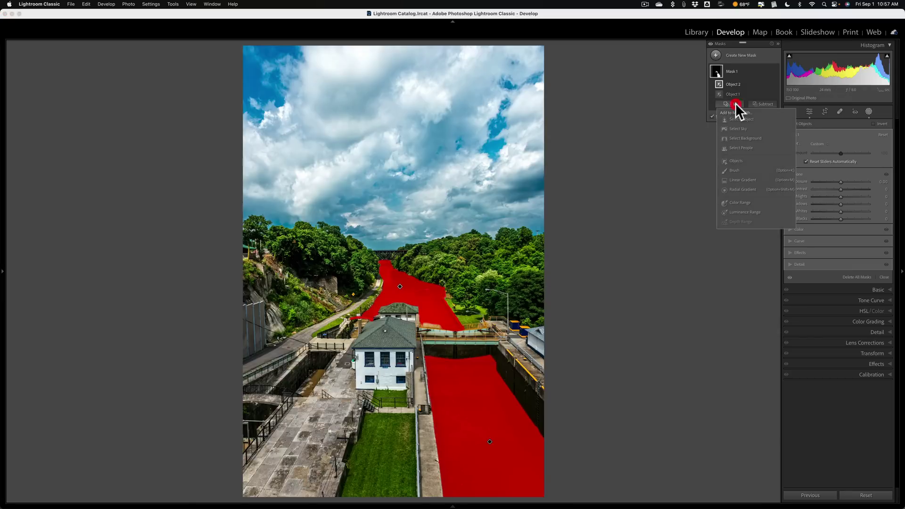
pyautogui.click(733, 161)
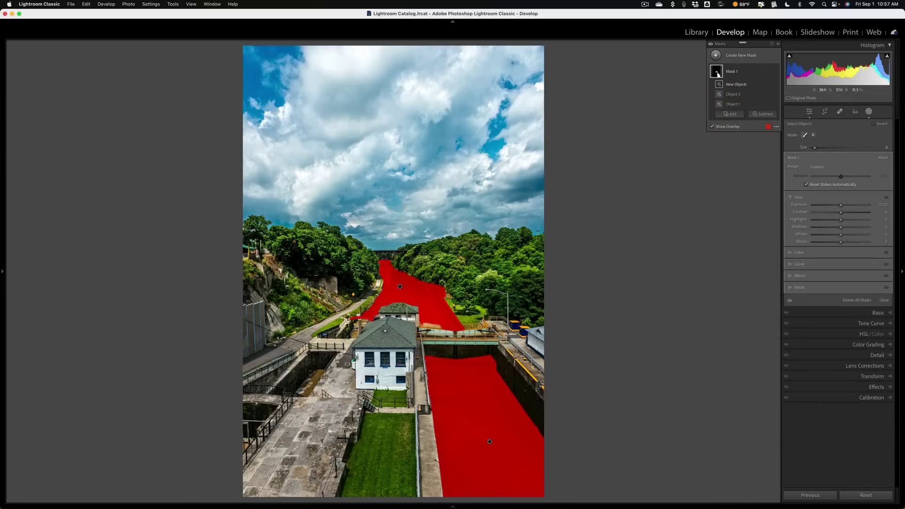
pyautogui.moveTo(322, 371)
pyautogui.mouseDown()
pyautogui.moveTo(299, 392)
pyautogui.moveTo(321, 374)
pyautogui.mouseUp()
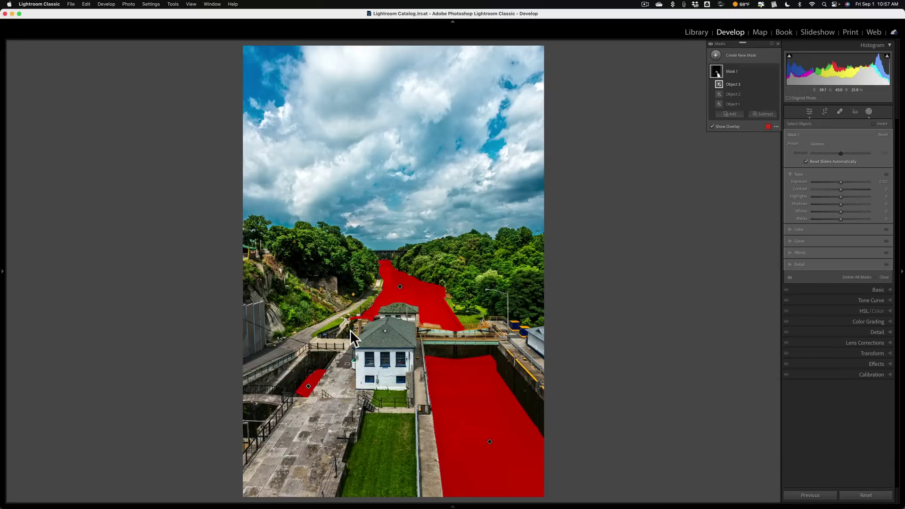
pyautogui.click(734, 115)
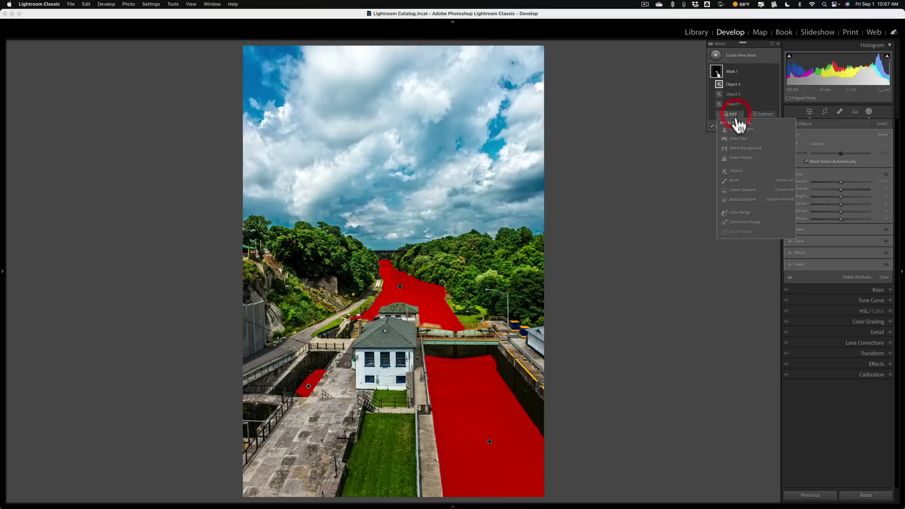
pyautogui.click(735, 169)
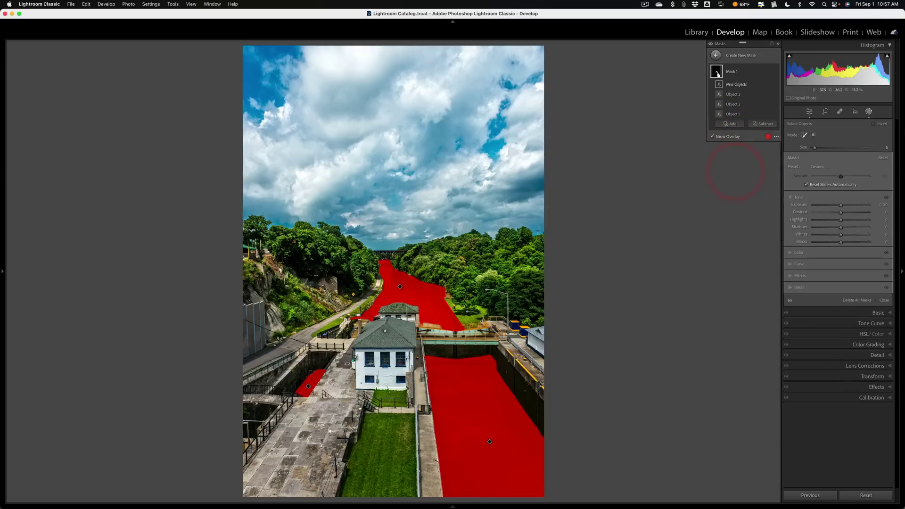
pyautogui.press('[')
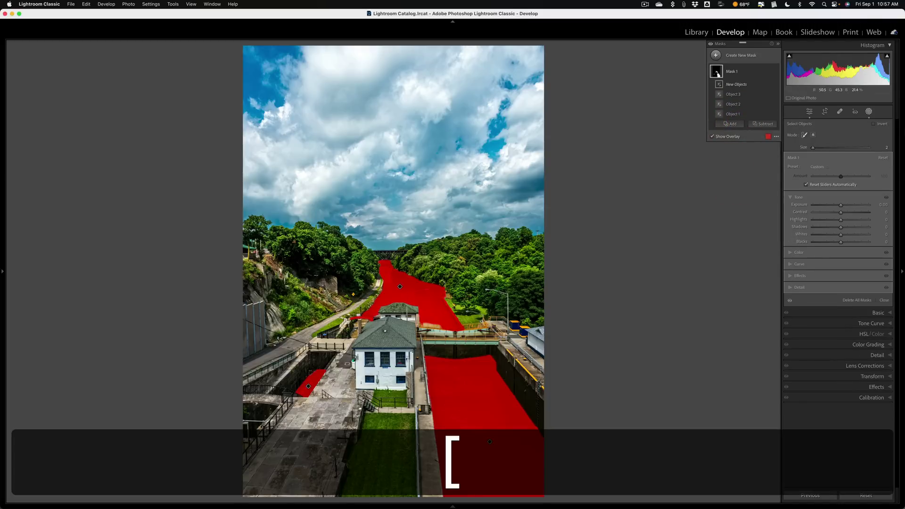
pyautogui.click(357, 334)
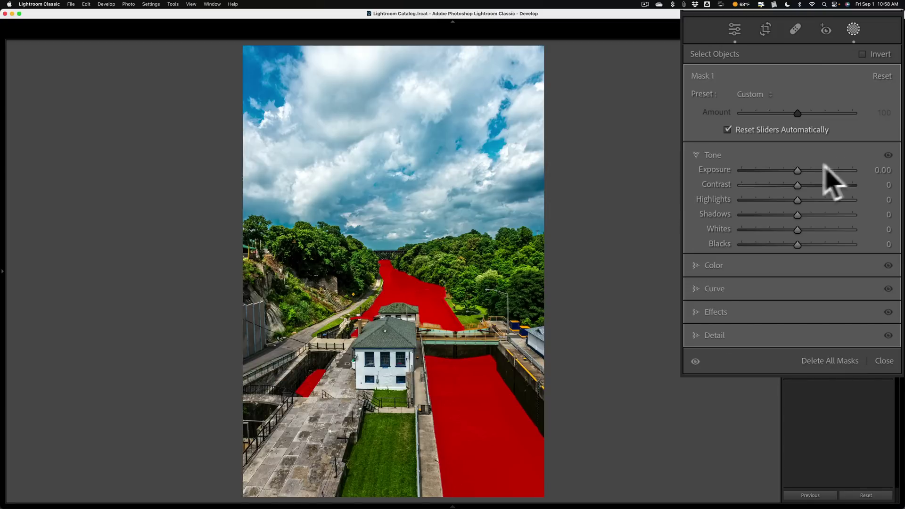
# Give the water mask Exposure 0.63 and Saturation -21, then close masking
pyautogui.moveTo(797, 169); pyautogui.dragTo(804, 170)
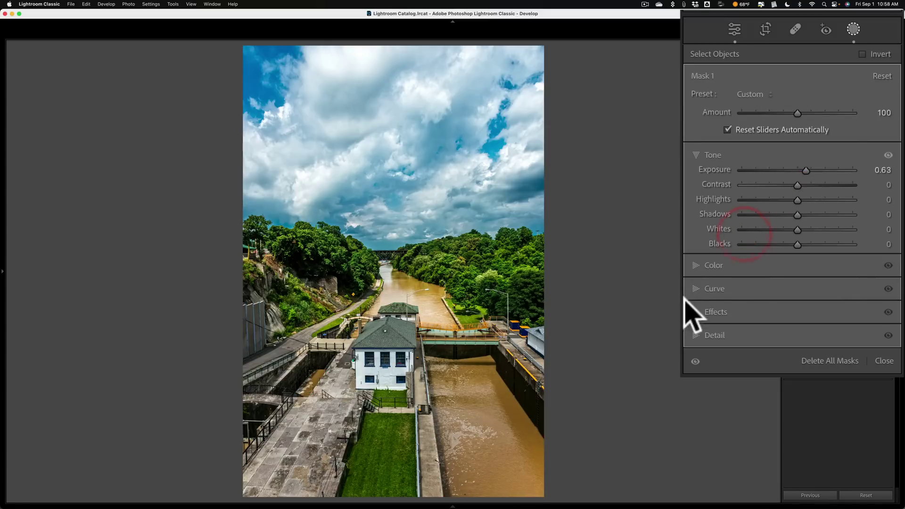
pyautogui.click(694, 263)
pyautogui.moveTo(795, 264); pyautogui.dragTo(781, 265)
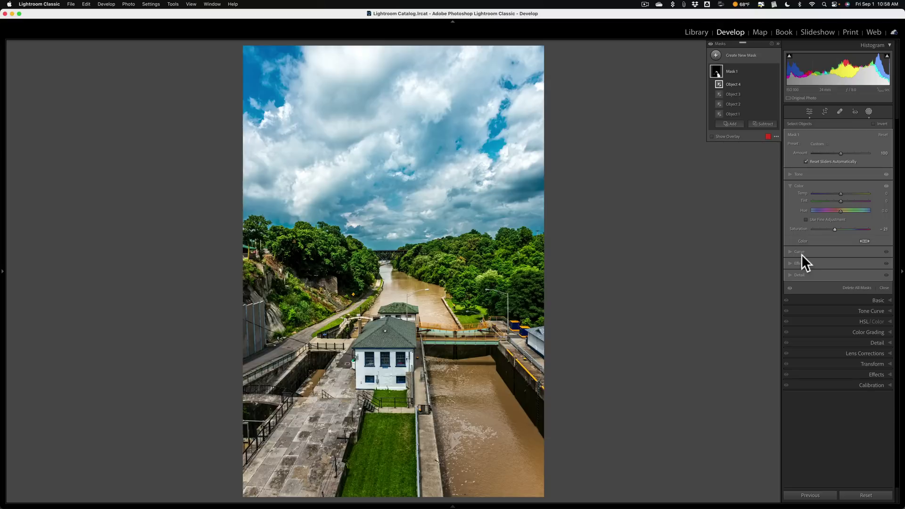
pyautogui.click(869, 112)
# Advance to the barn-and-field photo and open its masking options
pyautogui.press('Right')
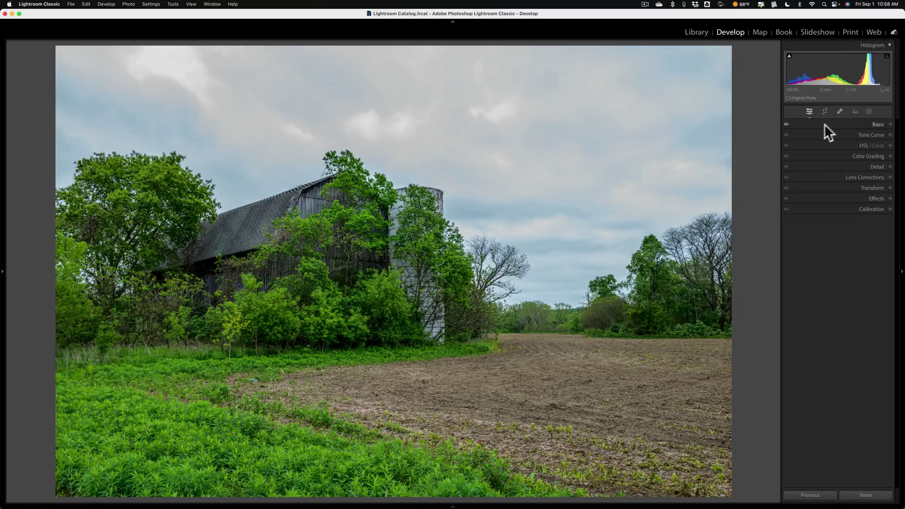
pyautogui.click(866, 109)
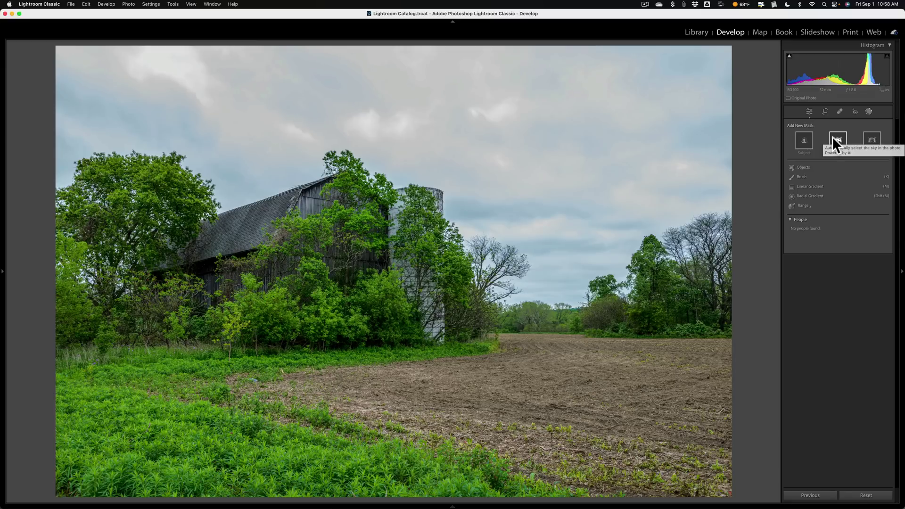
# Paint a new object mask over the plowed dirt field with a size-11 brush
pyautogui.click(799, 167)
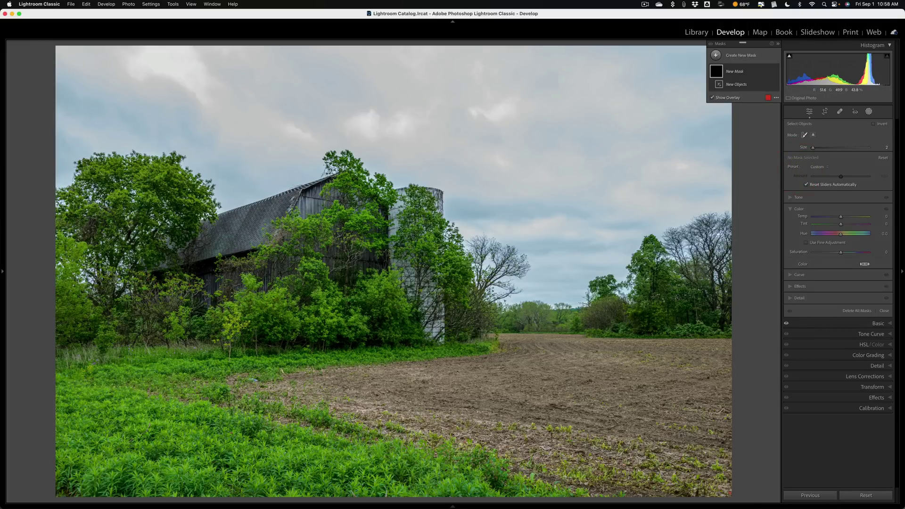
pyautogui.press(']')
pyautogui.press(']')
pyautogui.press(']')
pyautogui.press(']')
pyautogui.press(']')
pyautogui.press(']')
pyautogui.press(']')
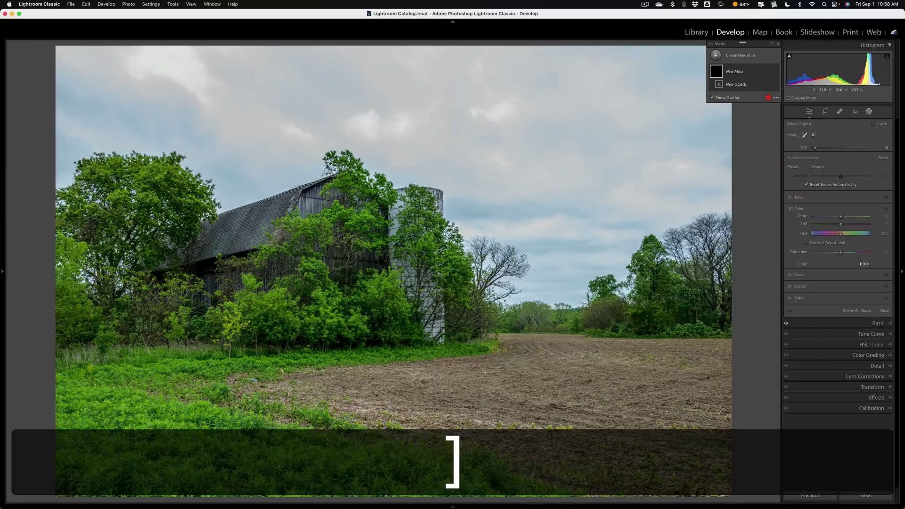
pyautogui.press(']')
pyautogui.press(']')
pyautogui.moveTo(500, 360)
pyautogui.mouseDown()
pyautogui.moveTo(264, 381)
pyautogui.moveTo(385, 430)
pyautogui.moveTo(615, 487)
pyautogui.moveTo(722, 491)
pyautogui.moveTo(736, 378)
pyautogui.moveTo(726, 347)
pyautogui.moveTo(504, 339)
pyautogui.moveTo(510, 361)
pyautogui.moveTo(592, 422)
pyautogui.moveTo(723, 490)
pyautogui.mouseUp()
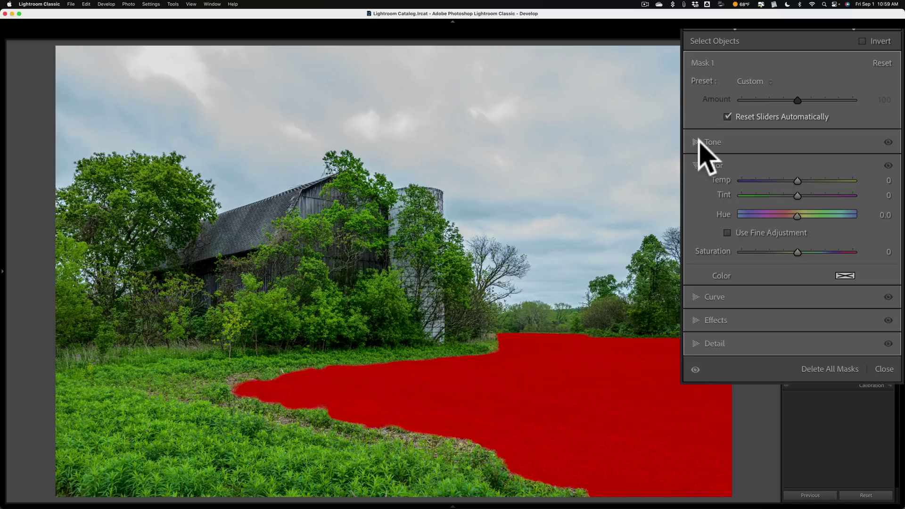
# Give the field mask Exposure 0.21, Texture 33 and Clarity 26, then close masking
pyautogui.click(712, 143)
pyautogui.moveTo(795, 158); pyautogui.dragTo(796, 156)
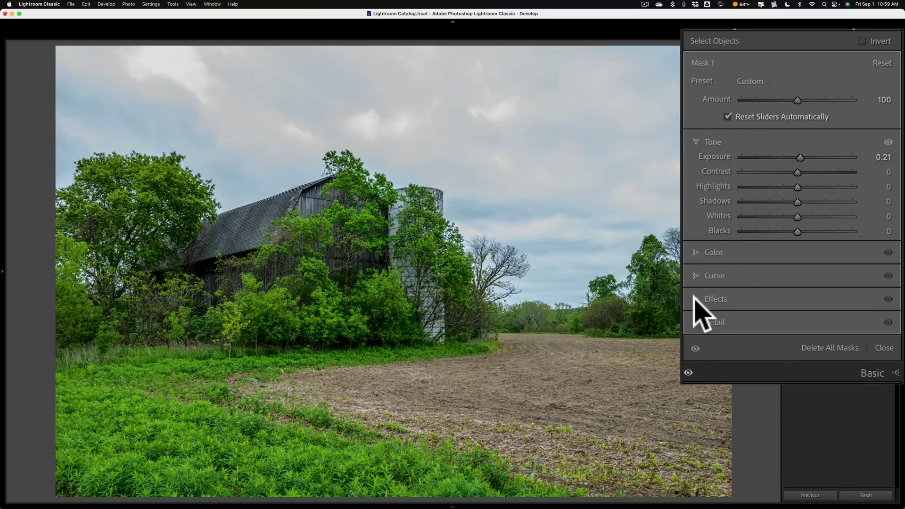
pyautogui.click(741, 298)
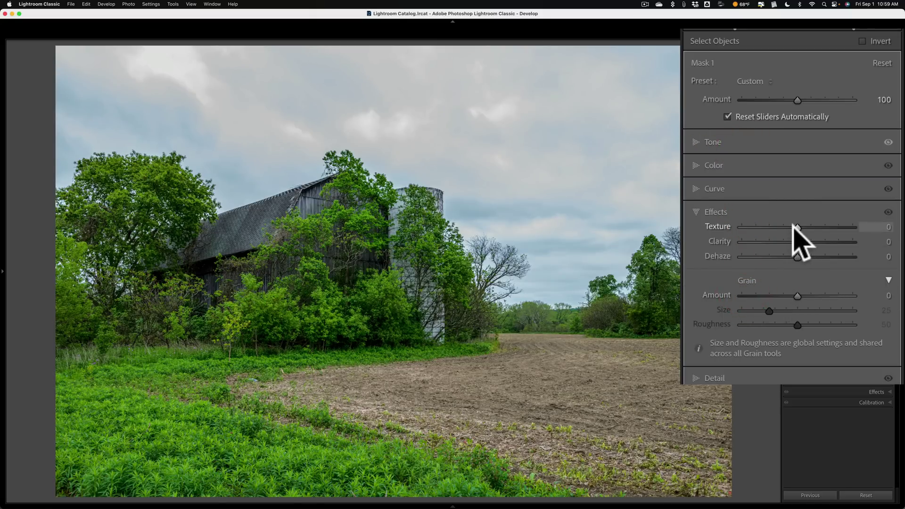
pyautogui.moveTo(795, 226); pyautogui.dragTo(810, 227)
pyautogui.moveTo(802, 242); pyautogui.dragTo(812, 239)
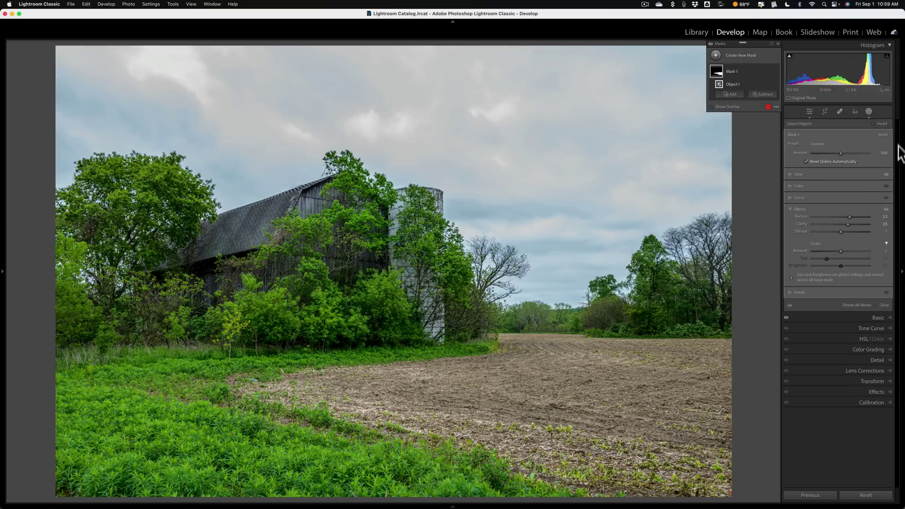
pyautogui.click(870, 112)
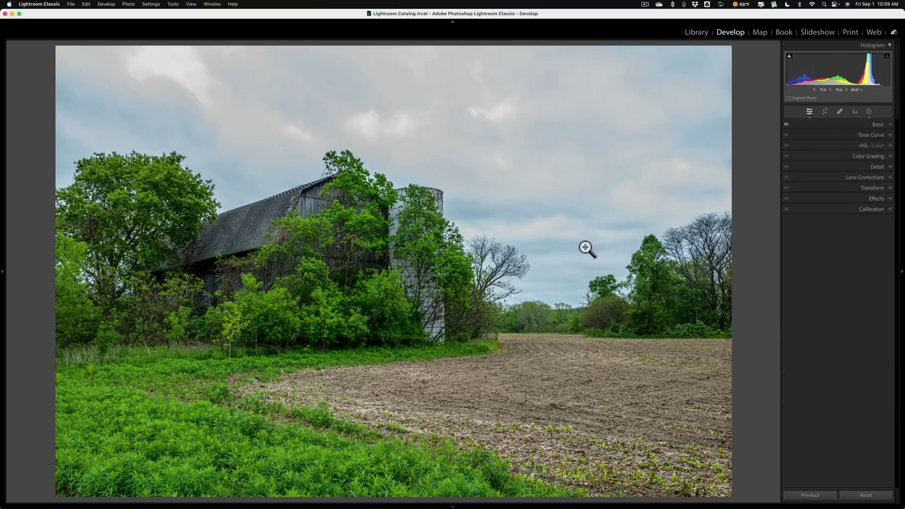
# Advance to the red barn photo and add a Select Subject mask over the barns and tree line
pyautogui.press('Right')
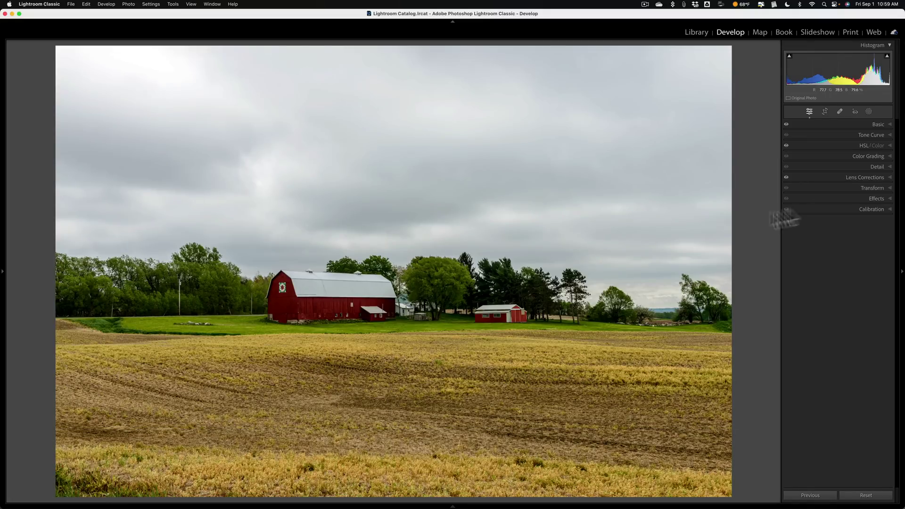
pyautogui.click(869, 111)
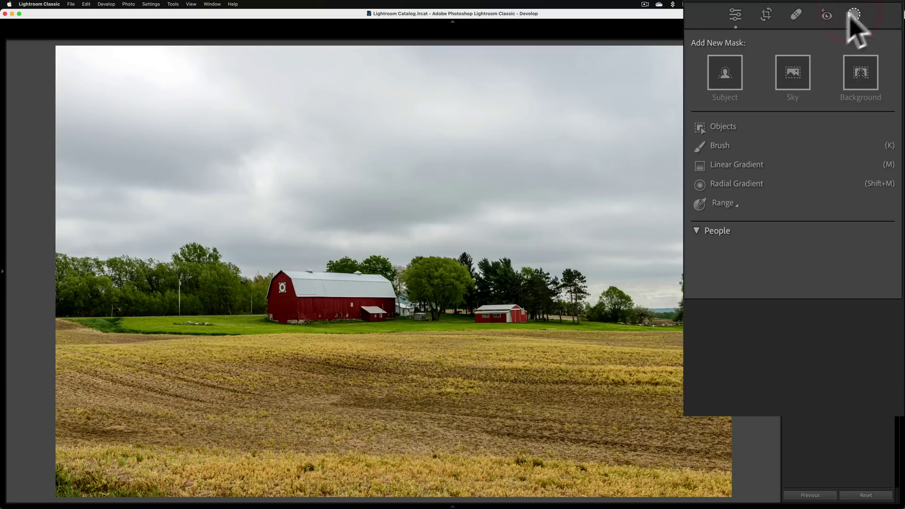
pyautogui.click(729, 71)
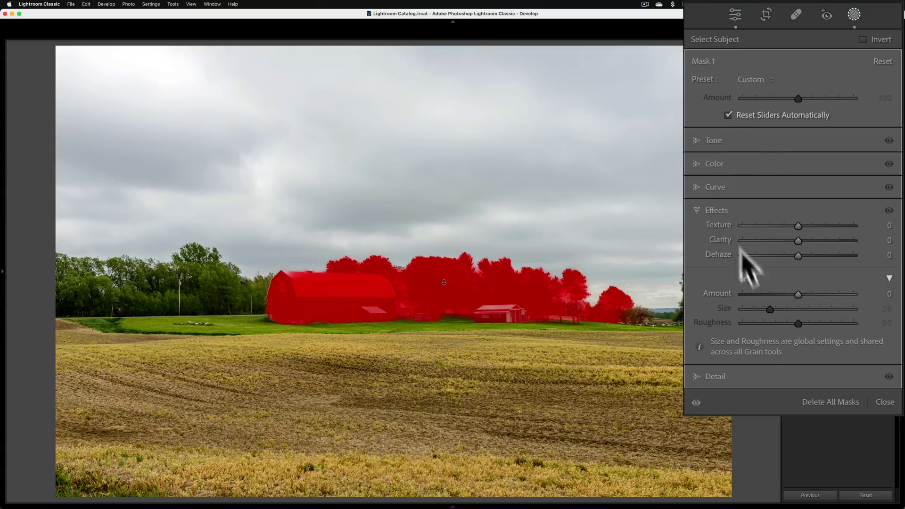
# Swap the subject mask for a rectangle-drawn object mask on the red barn with Texture 15
pyautogui.click(817, 400)
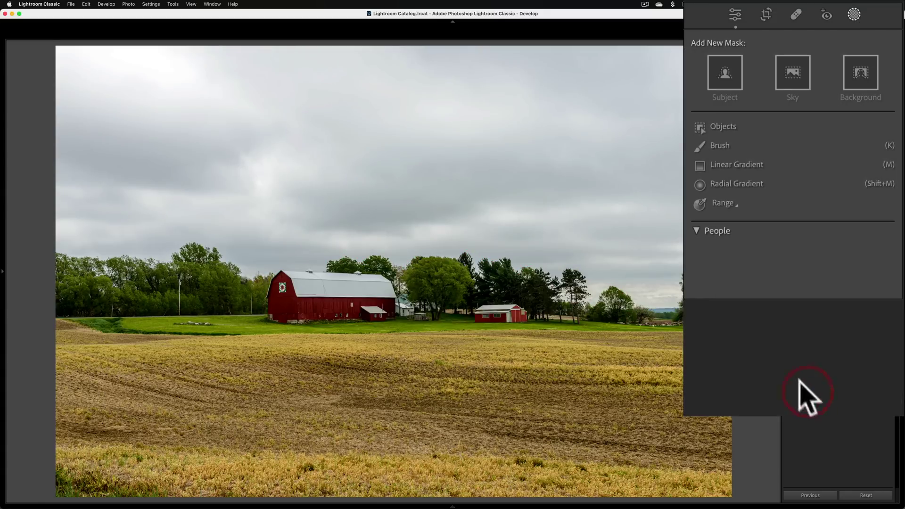
pyautogui.click(726, 127)
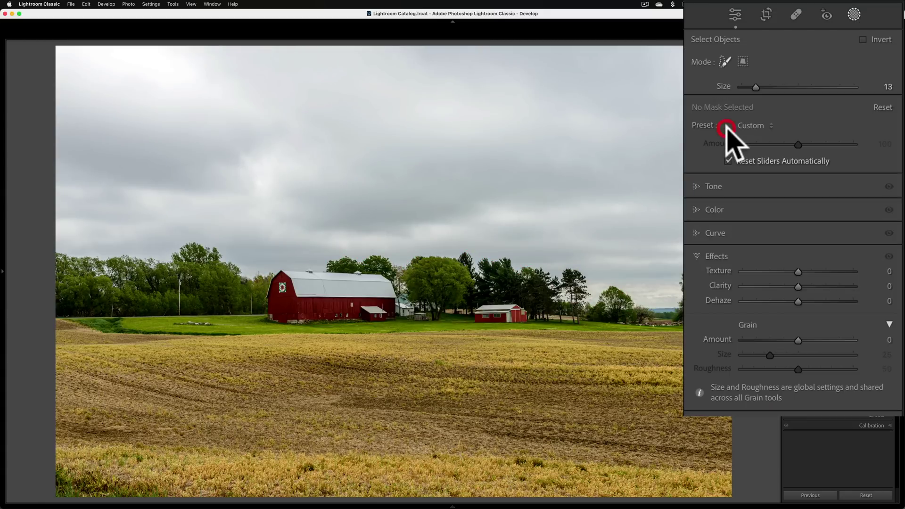
pyautogui.click(743, 62)
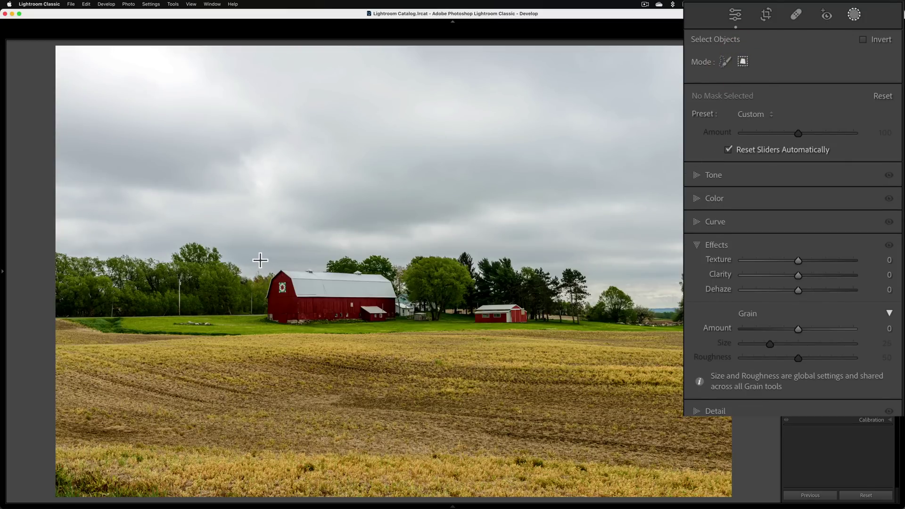
pyautogui.moveTo(260, 260); pyautogui.dragTo(402, 330)
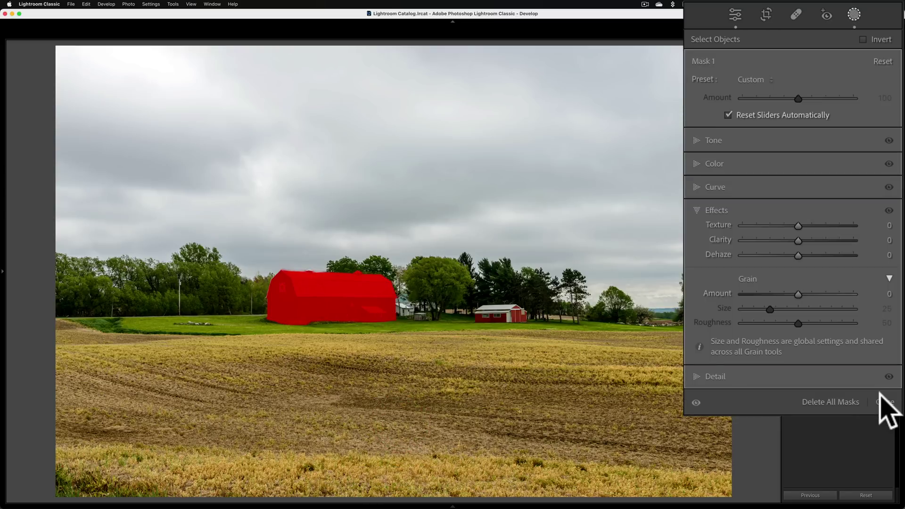
pyautogui.moveTo(798, 226); pyautogui.dragTo(810, 227)
# Set the barn mask to Texture 22, Clarity 30, Exposure 0.29 and Saturation 52
pyautogui.moveTo(799, 241); pyautogui.dragTo(815, 240)
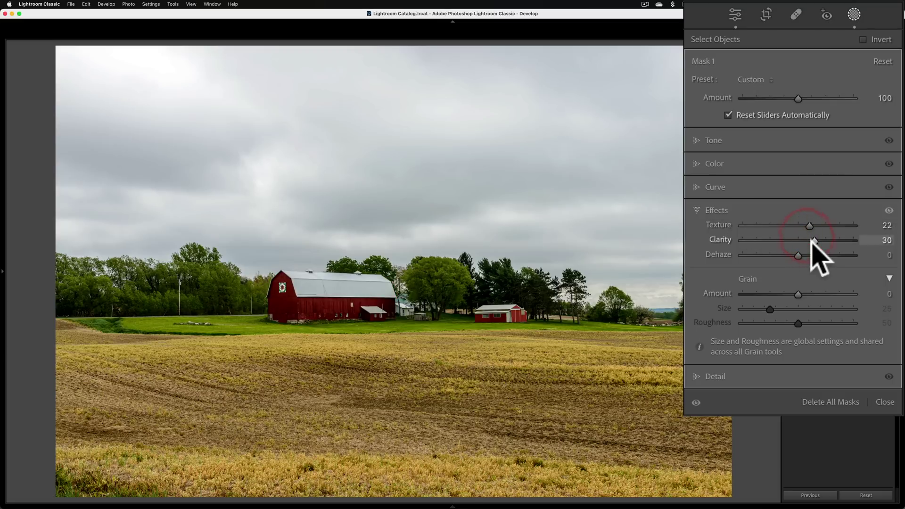
pyautogui.click(702, 140)
pyautogui.moveTo(798, 155); pyautogui.dragTo(802, 155)
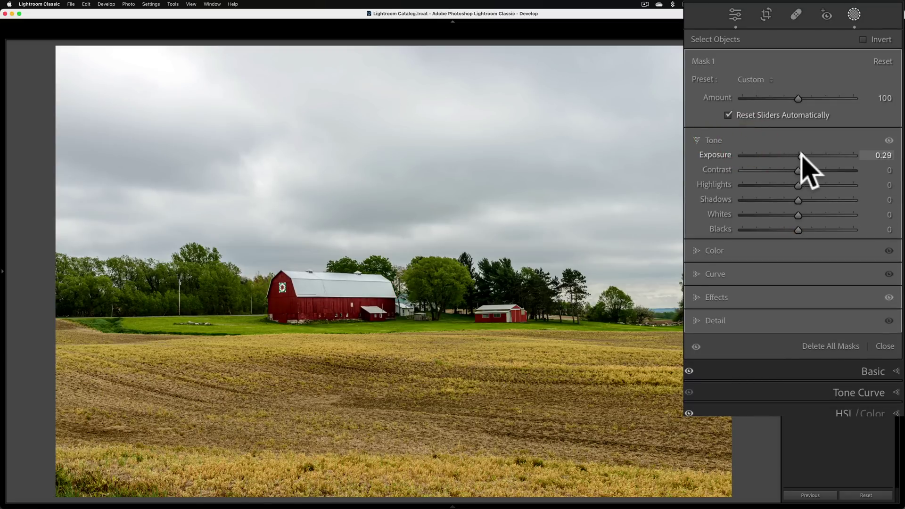
pyautogui.click(700, 251)
pyautogui.moveTo(798, 250); pyautogui.dragTo(823, 250)
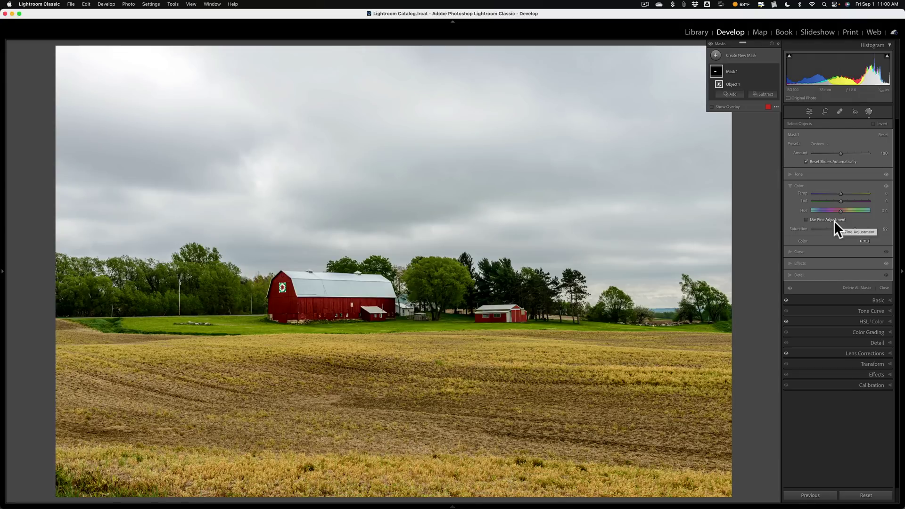
# Close masking and advance to the black-and-white meadow photo
pyautogui.click(868, 111)
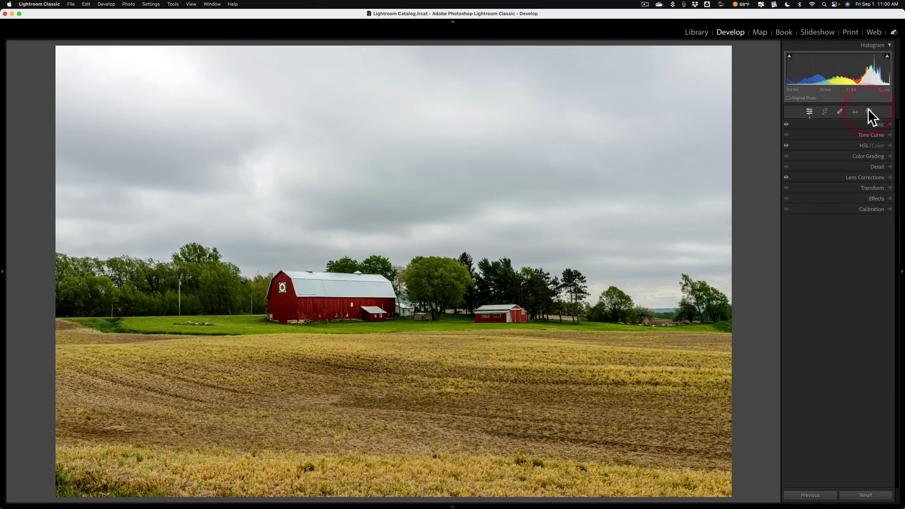
pyautogui.press('Right')
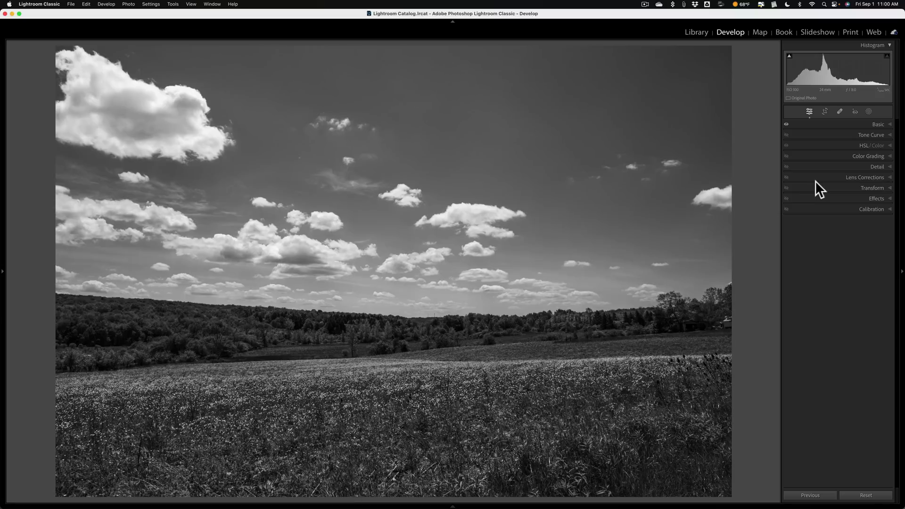
# Paint a Brush-mode object mask with a smaller brush across the whole dark tree line
pyautogui.click(869, 111)
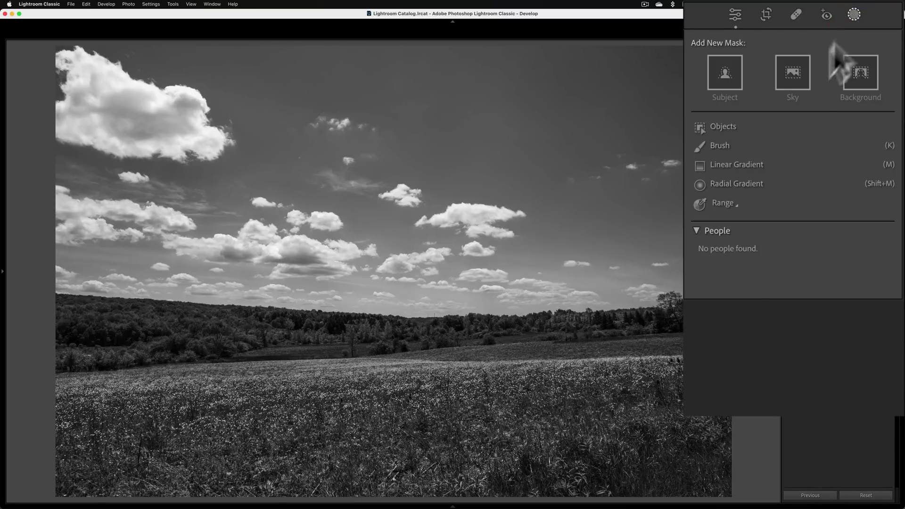
pyautogui.click(724, 127)
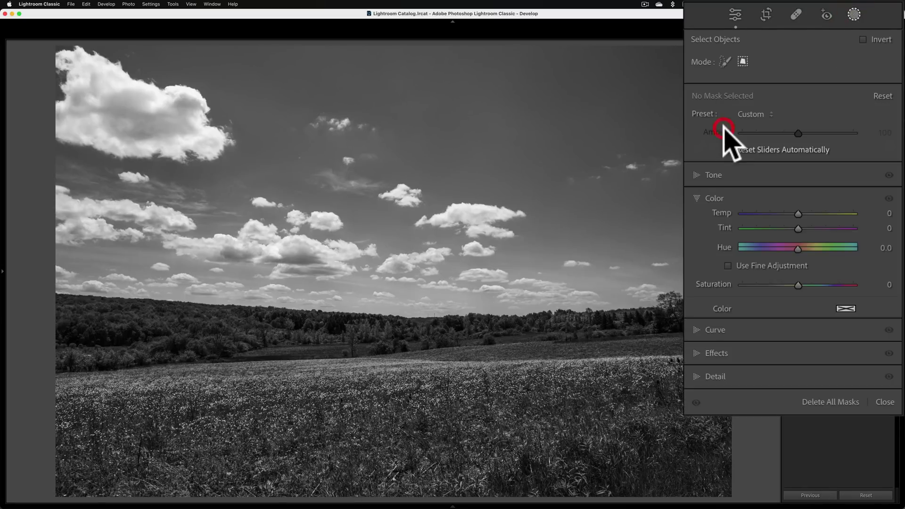
pyautogui.click(725, 62)
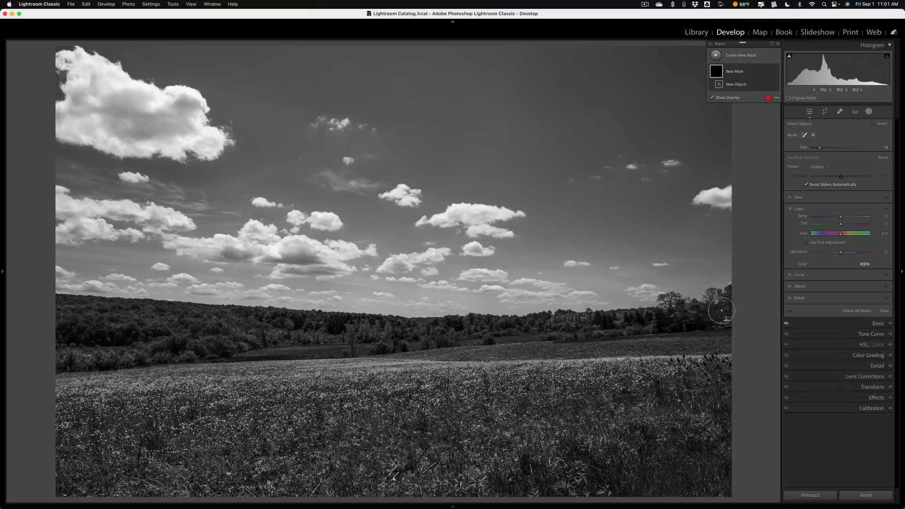
pyautogui.press('[')
pyautogui.moveTo(723, 304)
pyautogui.mouseDown()
pyautogui.moveTo(547, 315)
pyautogui.moveTo(403, 309)
pyautogui.mouseUp()
pyautogui.moveTo(332, 310)
pyautogui.mouseDown()
pyautogui.moveTo(59, 298)
pyautogui.moveTo(53, 350)
pyautogui.moveTo(68, 366)
pyautogui.moveTo(178, 366)
pyautogui.moveTo(247, 348)
pyautogui.moveTo(397, 352)
pyautogui.moveTo(698, 319)
pyautogui.moveTo(509, 321)
pyautogui.moveTo(308, 337)
pyautogui.moveTo(60, 333)
pyautogui.mouseUp()
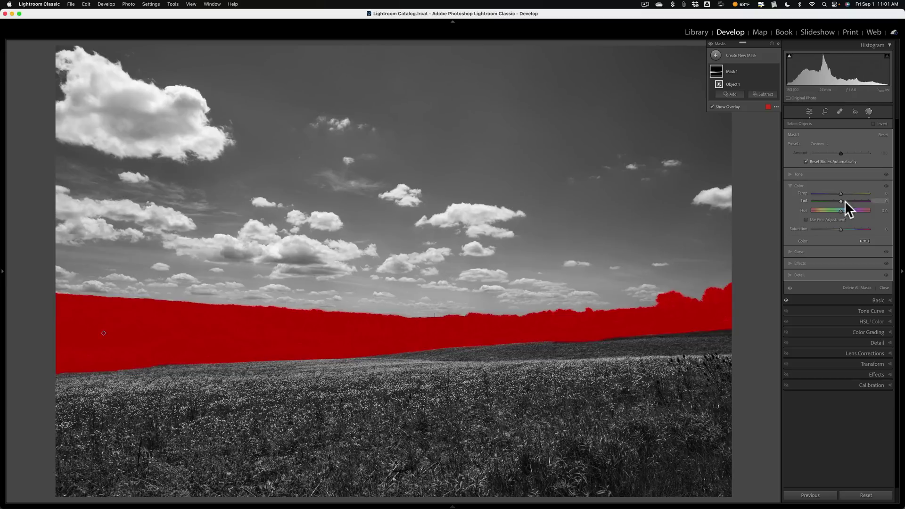
# Raise the tree-line mask's Exposure to about 0.48 and close masking
pyautogui.click(790, 172)
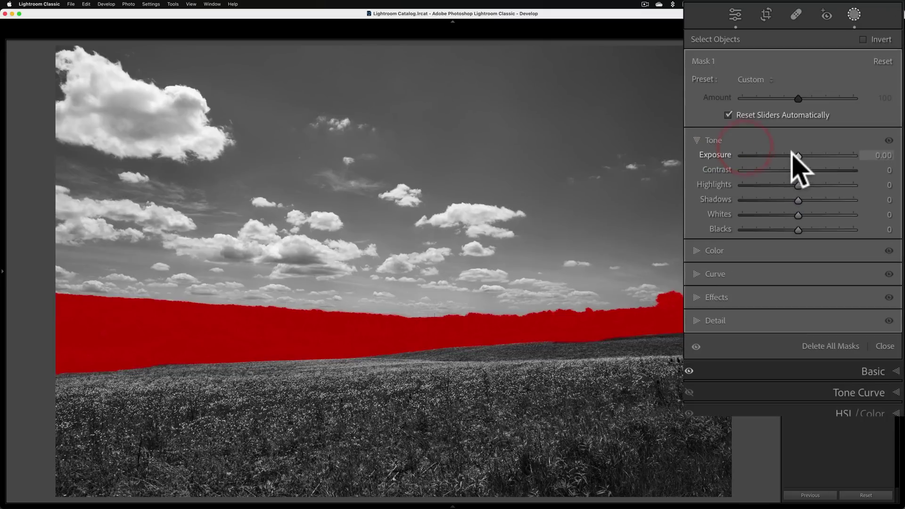
pyautogui.moveTo(793, 152); pyautogui.dragTo(801, 151)
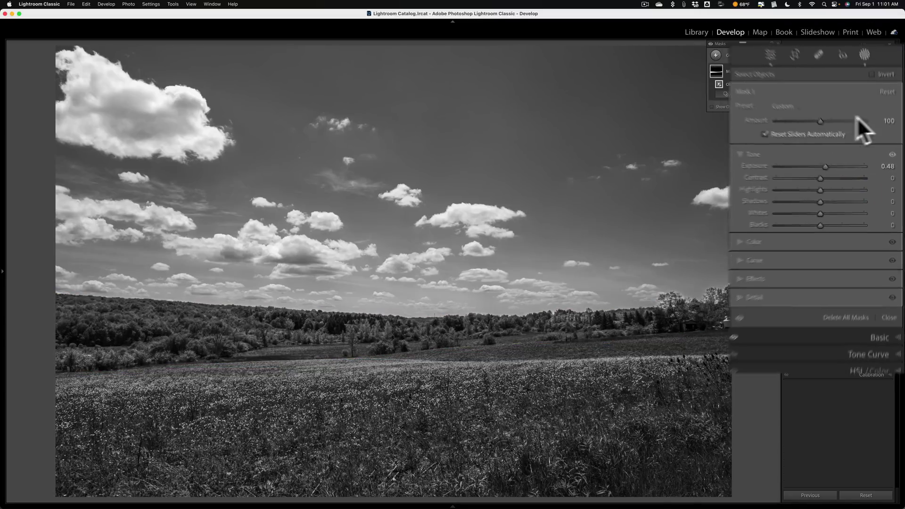
pyautogui.click(867, 110)
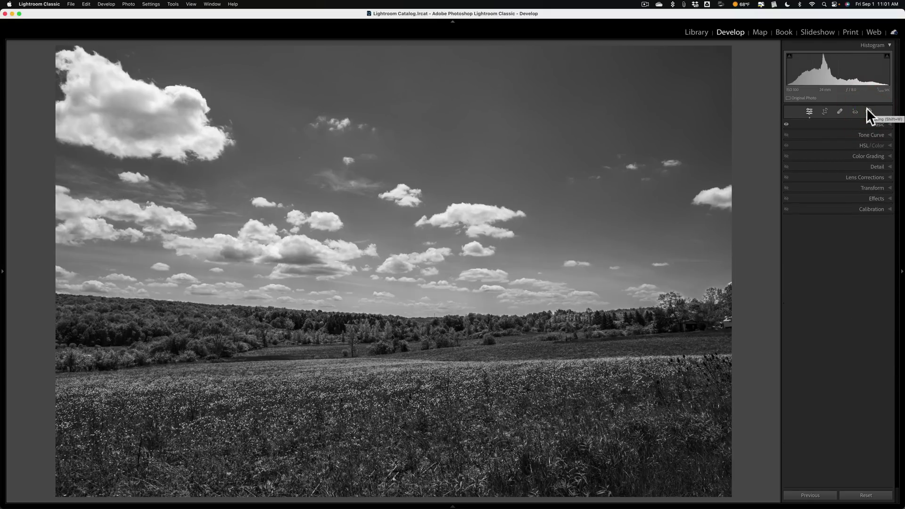
# Go to the hay-bale photo and add a Select Subject mask covering three bales
pyautogui.press('Right')
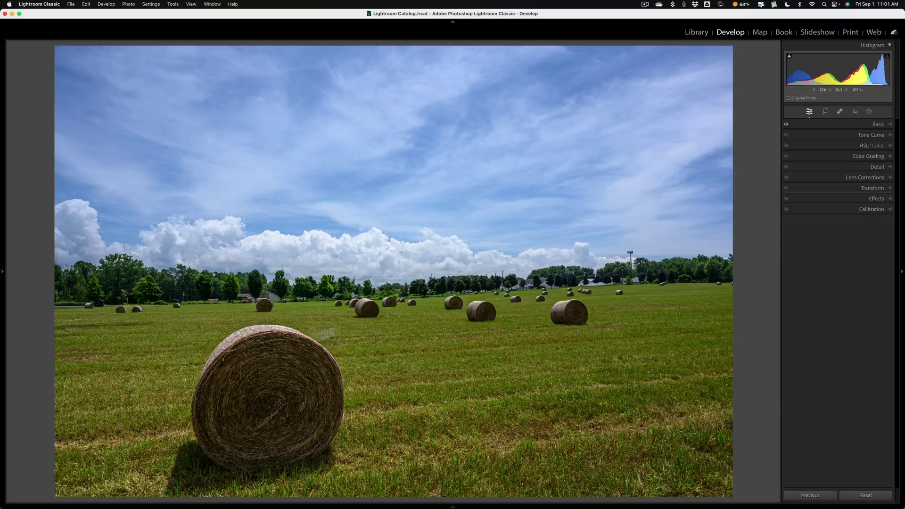
pyautogui.click(869, 111)
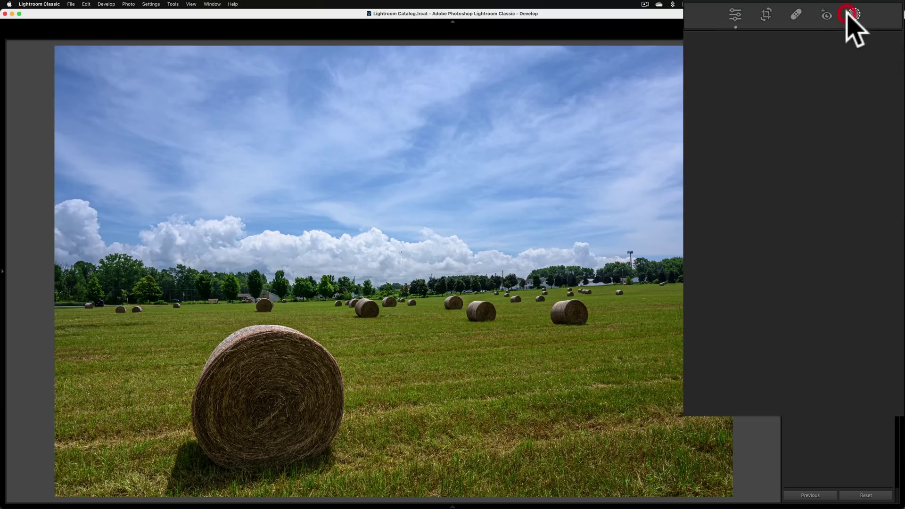
pyautogui.click(727, 70)
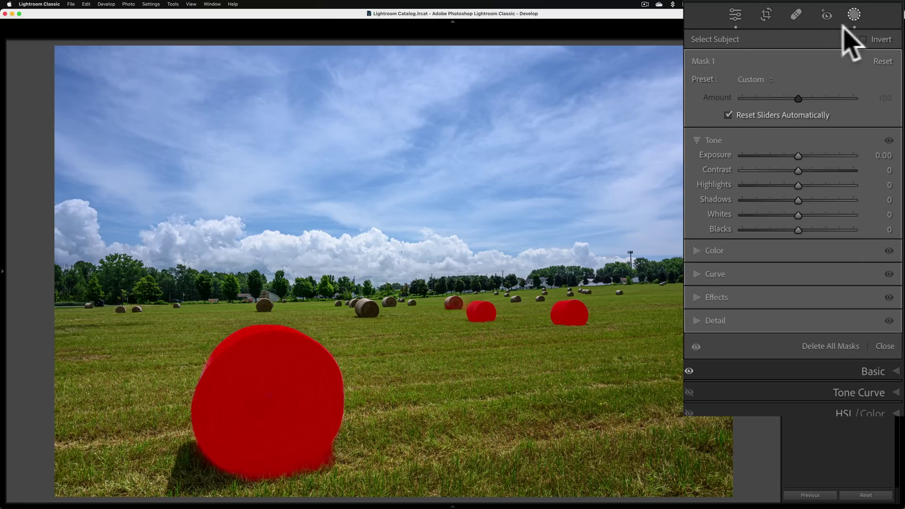
# Swap the subject mask for an object mask boxed around the front hay bale, at Exposure 0.34
pyautogui.click(844, 345)
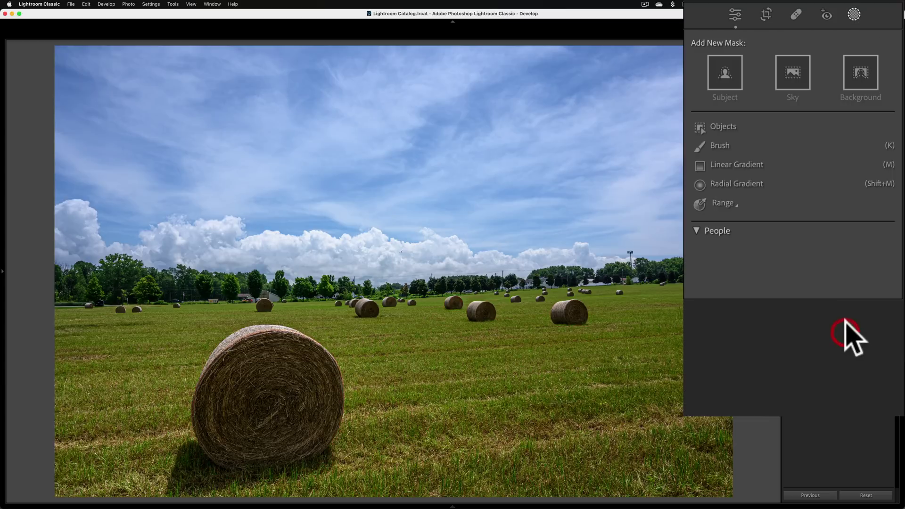
pyautogui.click(718, 127)
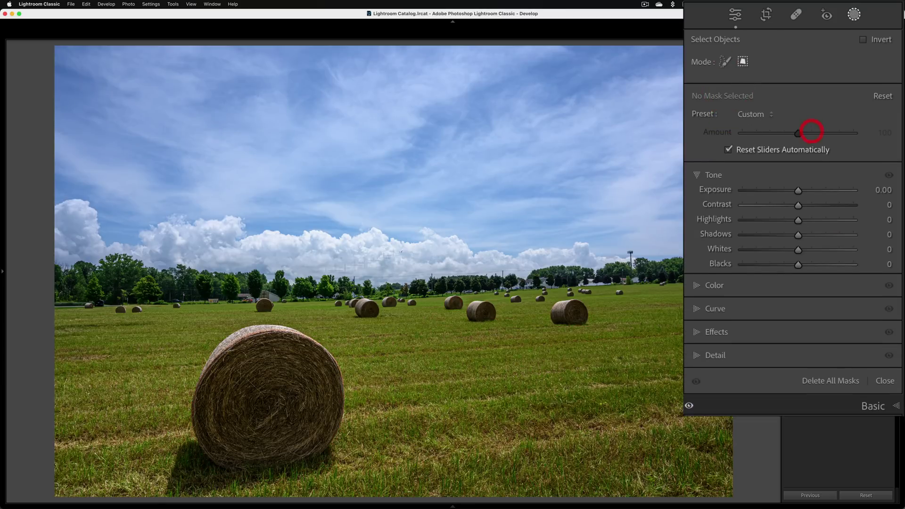
pyautogui.moveTo(179, 325); pyautogui.dragTo(360, 485)
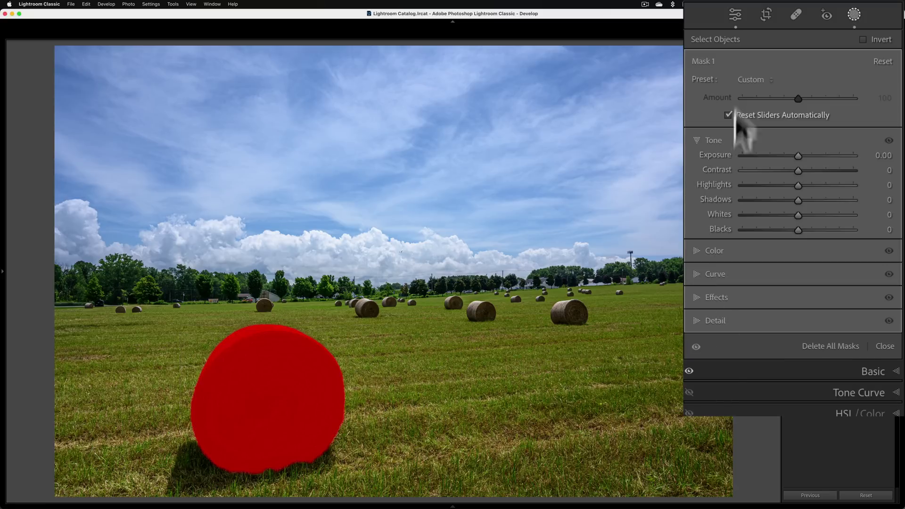
pyautogui.moveTo(798, 155); pyautogui.dragTo(804, 155)
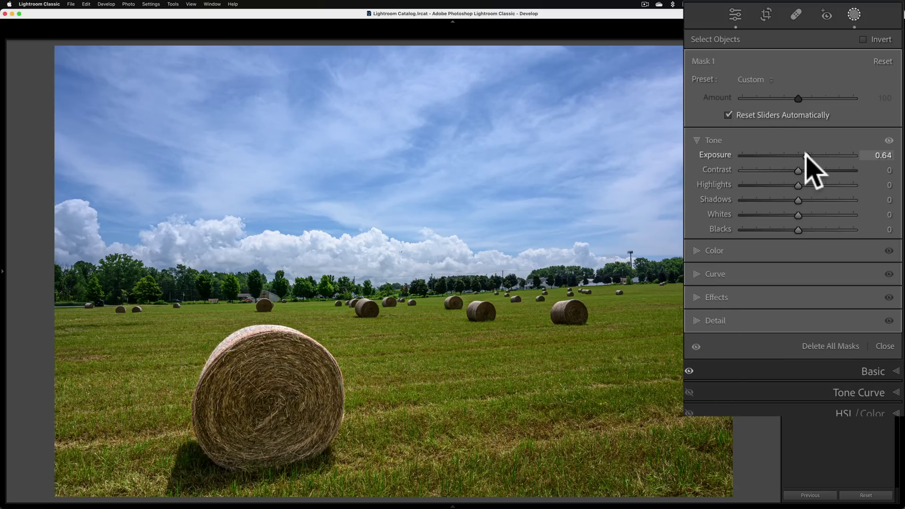
pyautogui.moveTo(806, 155)
pyautogui.mouseDown()
pyautogui.moveTo(812, 172)
pyautogui.moveTo(802, 158)
pyautogui.moveTo(786, 158)
pyautogui.moveTo(800, 160)
pyautogui.mouseUp()
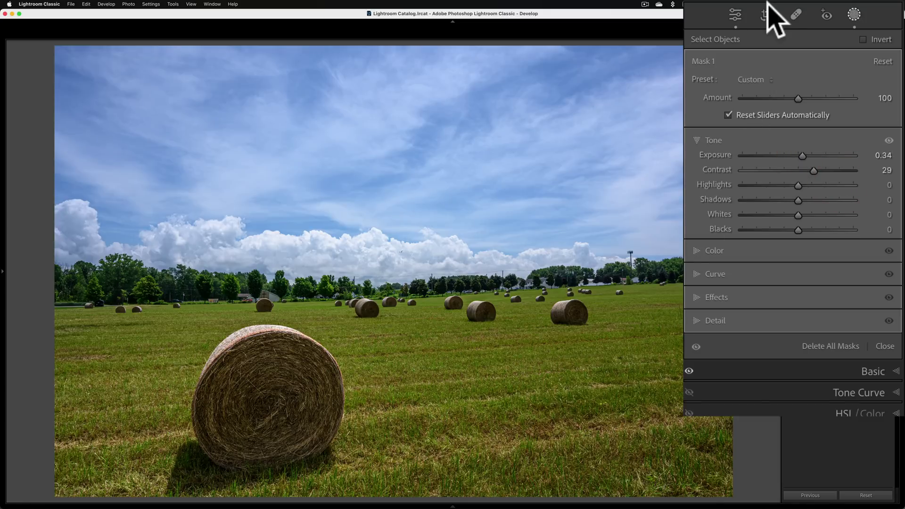
pyautogui.click(855, 15)
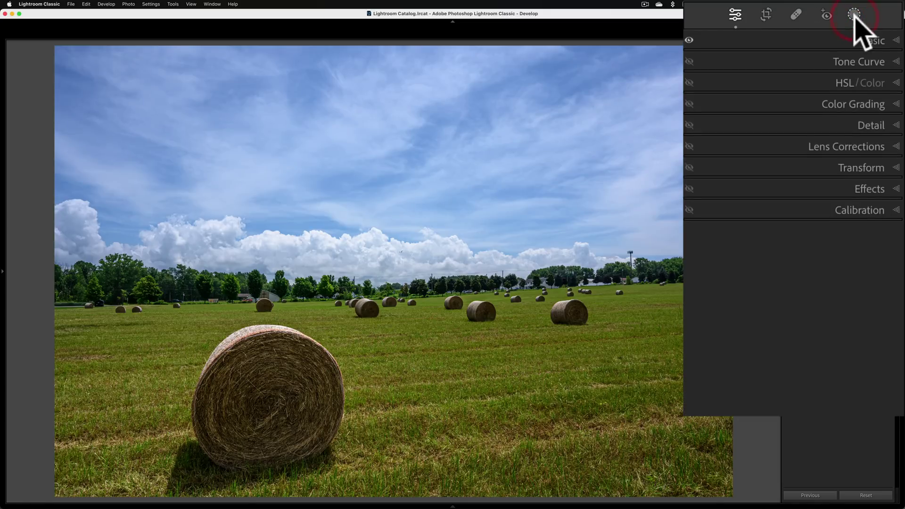